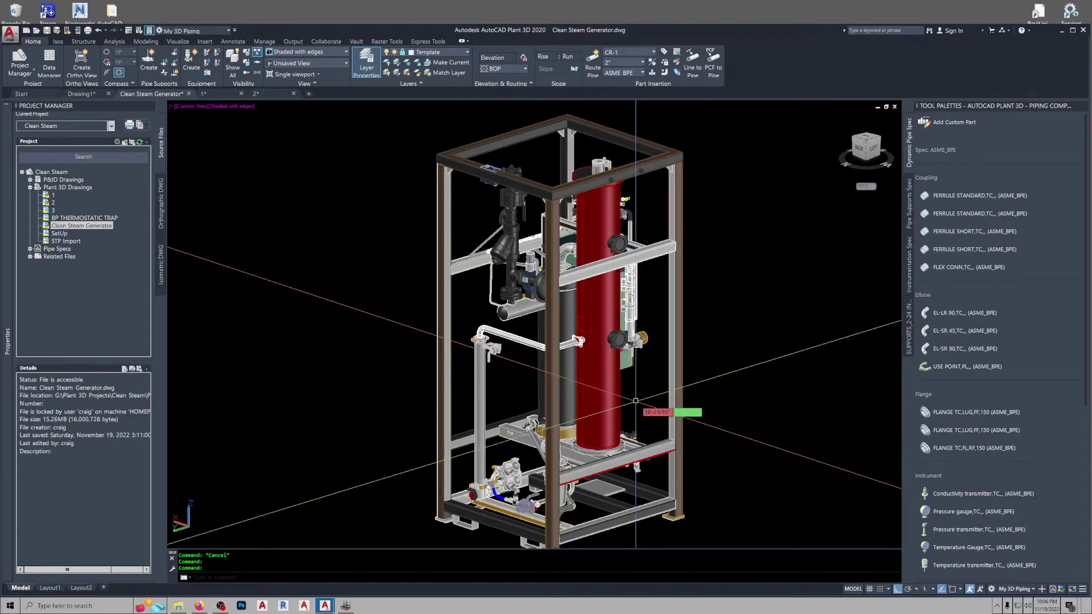
Examine the clean steam generator skid from several sides, including the operator controls on its control panel
middle_click_drag(633, 403, 771, 393, "shift")
middle_click_drag(597, 385, 659, 374, "shift")
middle_click_drag(538, 377, 658, 385)
scroll(584, 371, "up", 6)
scroll(575, 413, "up", 6)
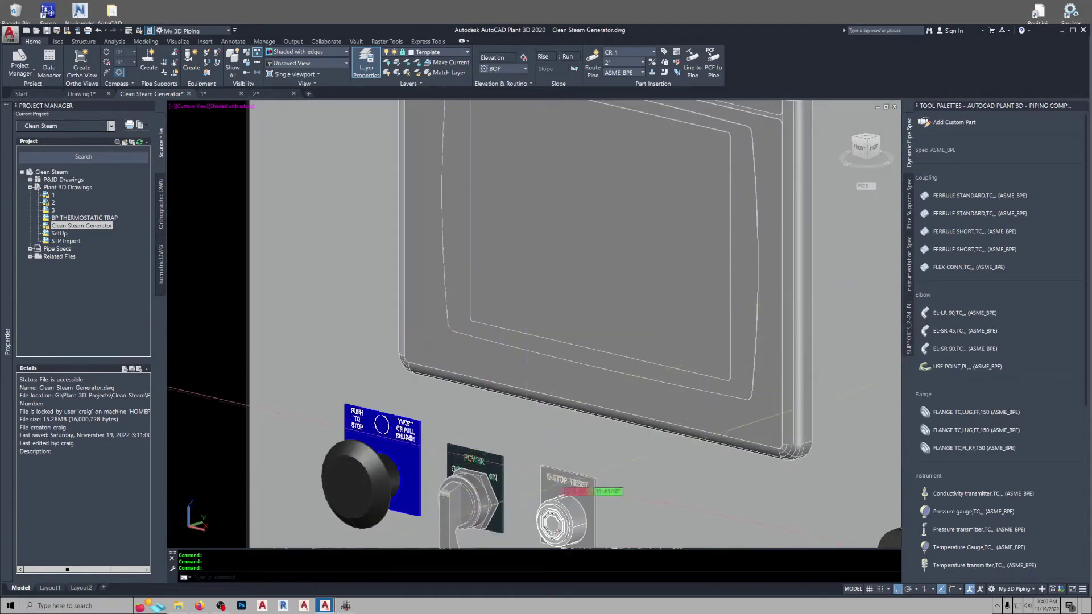
scroll(486, 422, "down", 10)
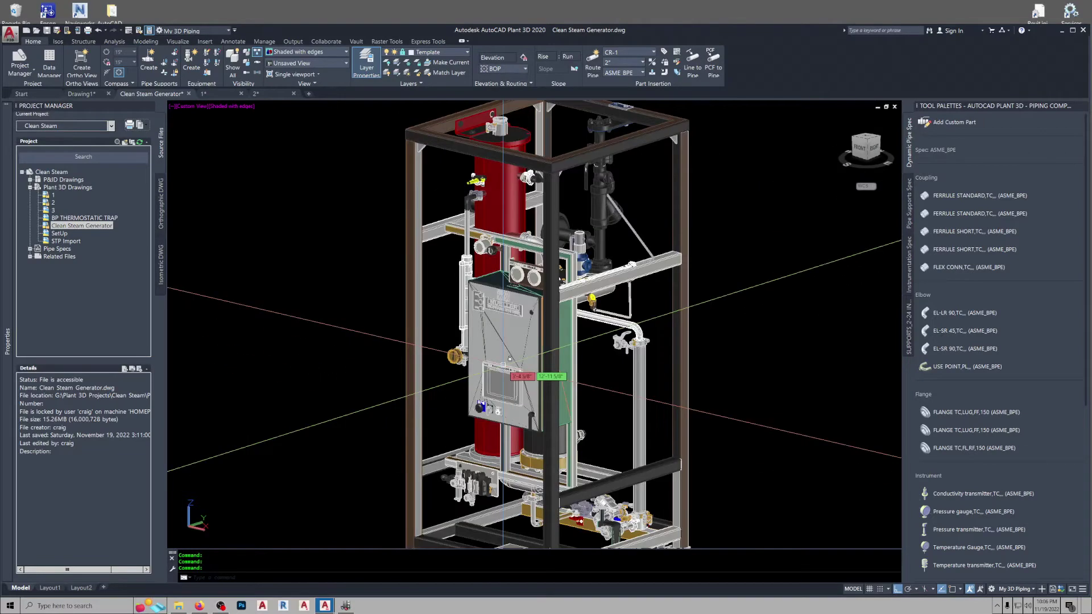
scroll(503, 366, "down", 5)
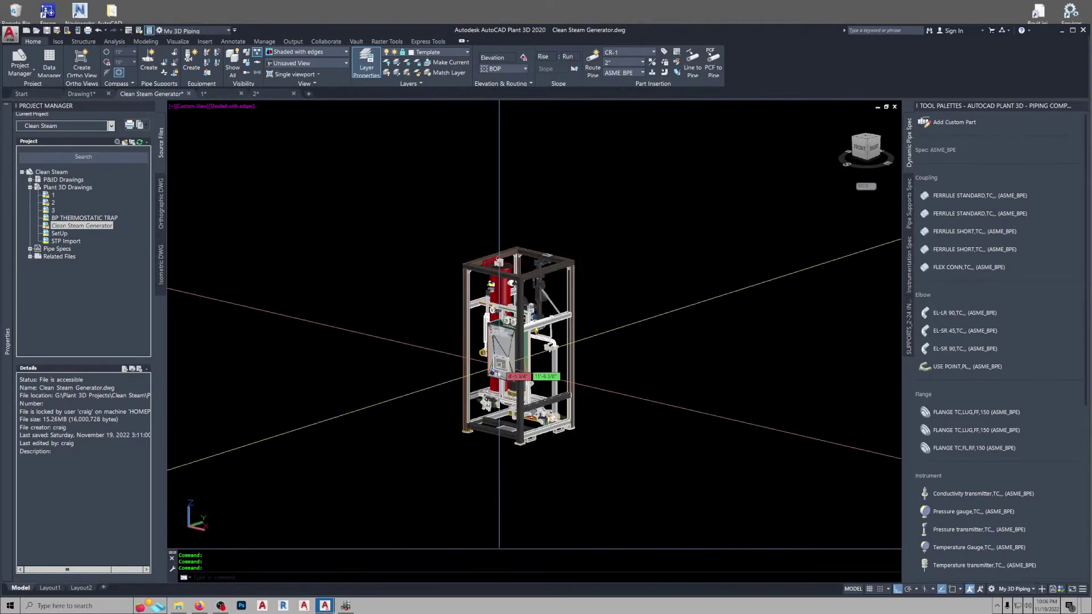
scroll(500, 370, "up", 3)
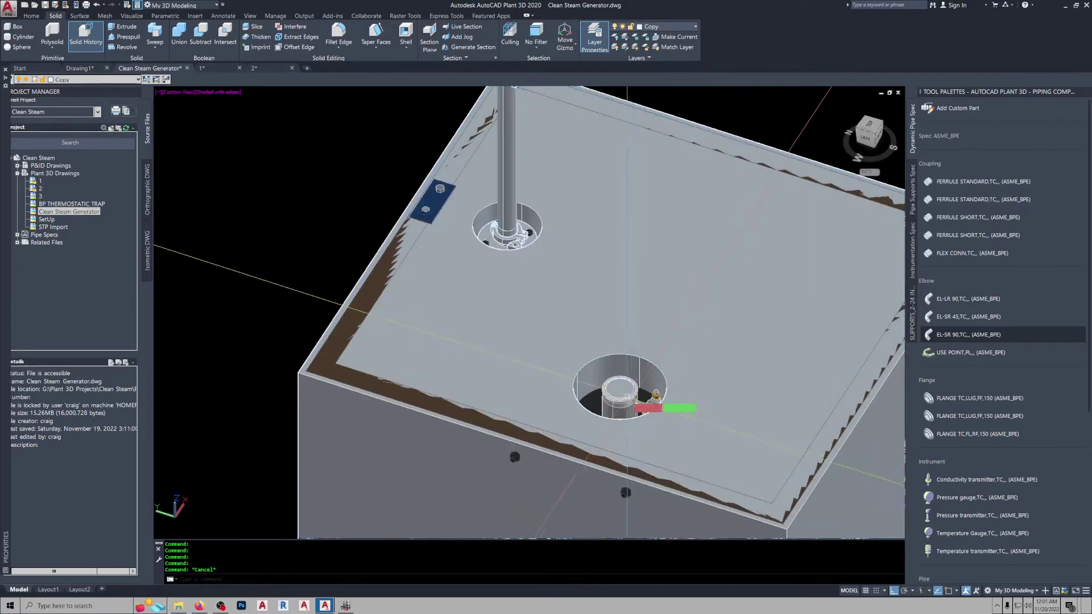
Hide the enclosure block around the skid with the HH command, exposing the frame and piping beneath the top cutouts
scroll(657, 398, "up", 2)
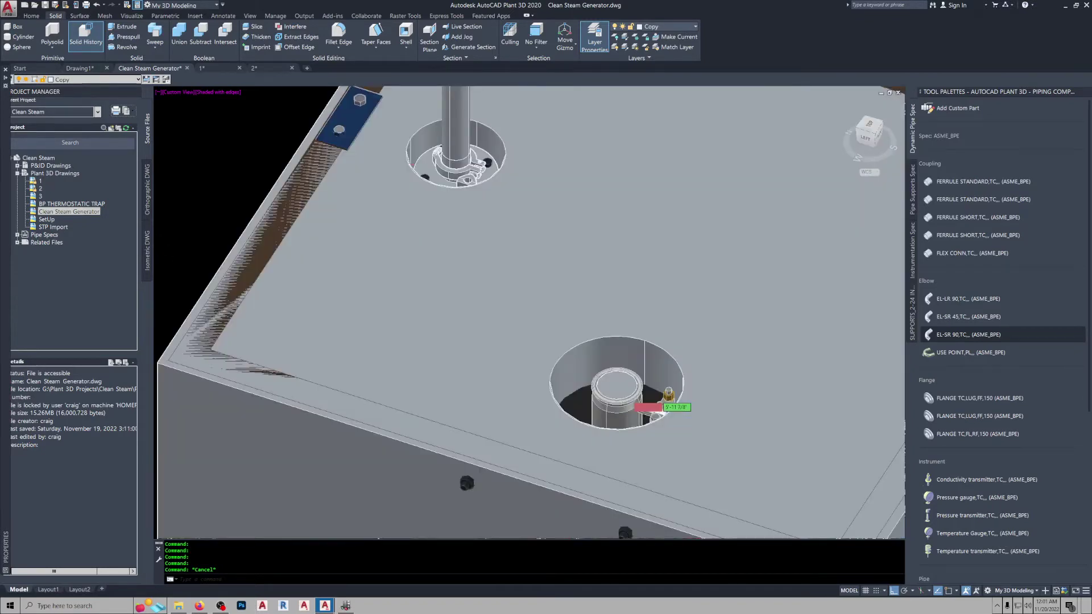
scroll(660, 402, "up", 2)
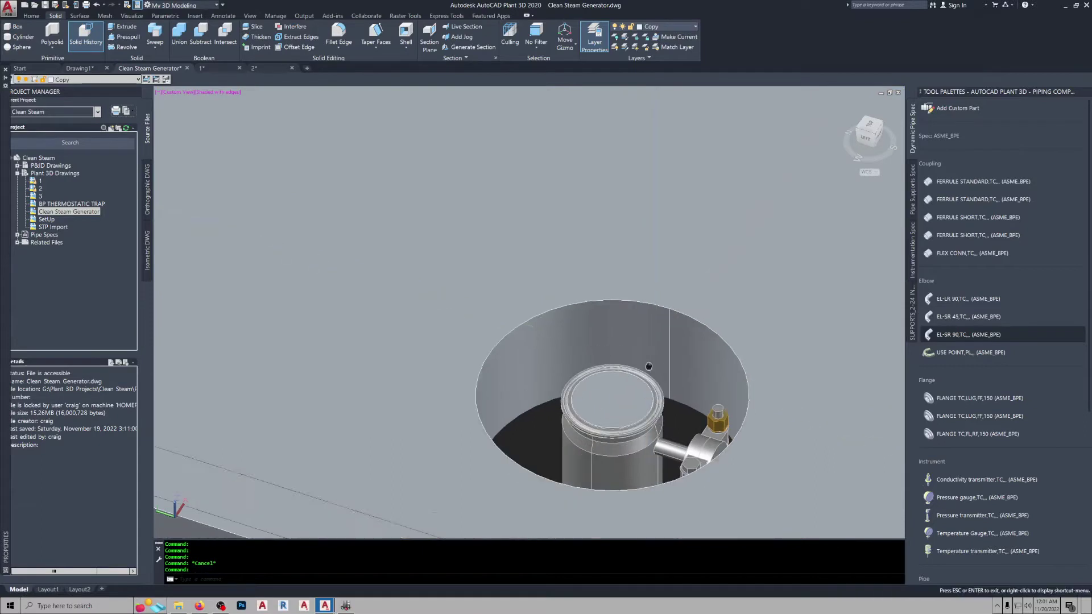
middle_click_drag(647, 366, 649, 315)
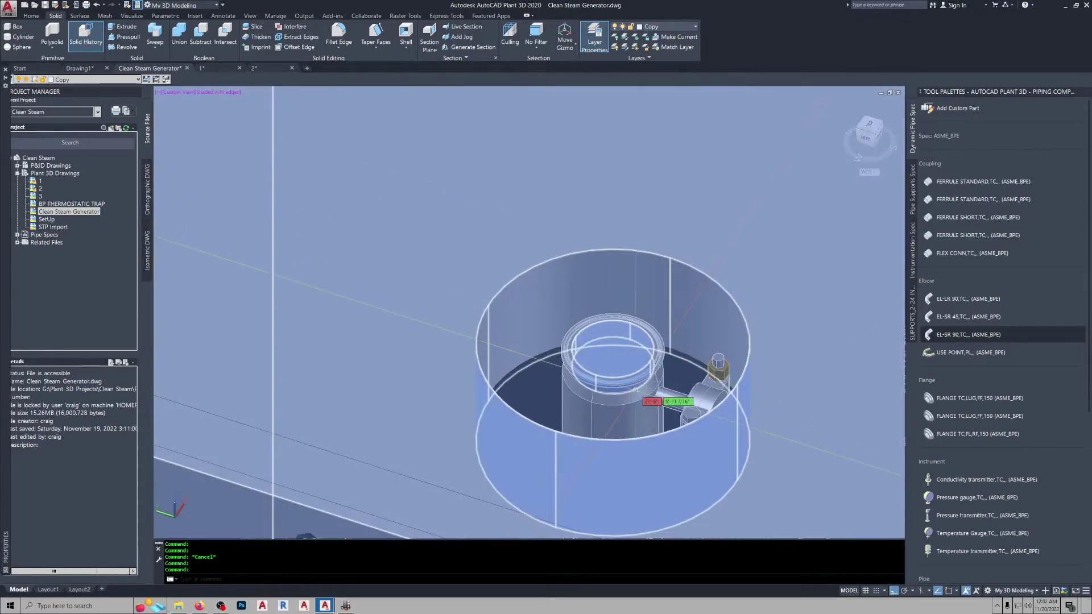
middle_click_drag(628, 372, 633, 385)
scroll(634, 386, "down", 1)
scroll(634, 385, "down", 6)
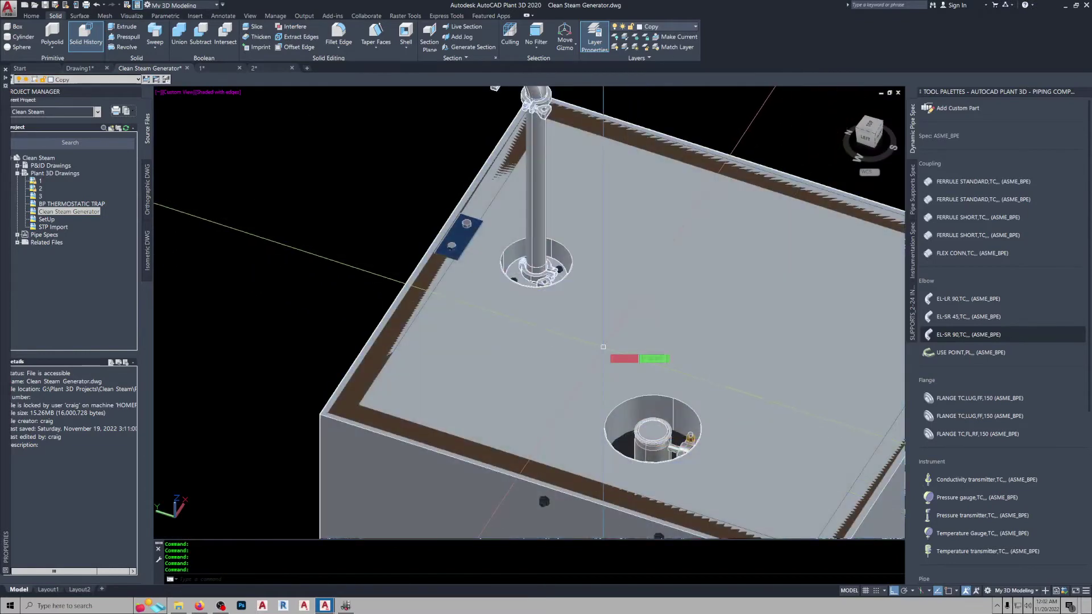
left_click(599, 350)
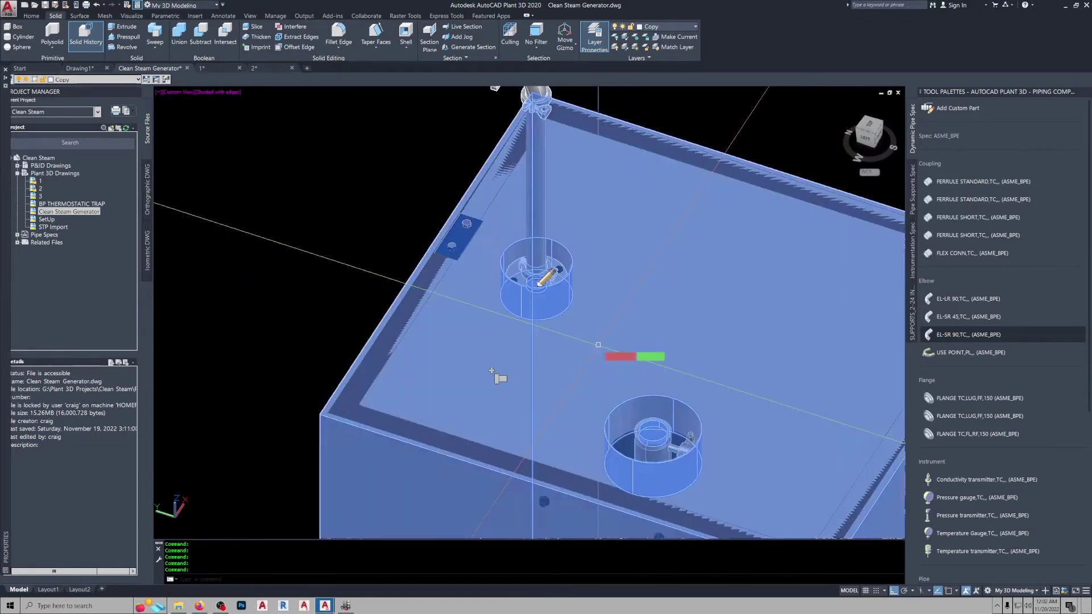
type("hh")
key("Return")
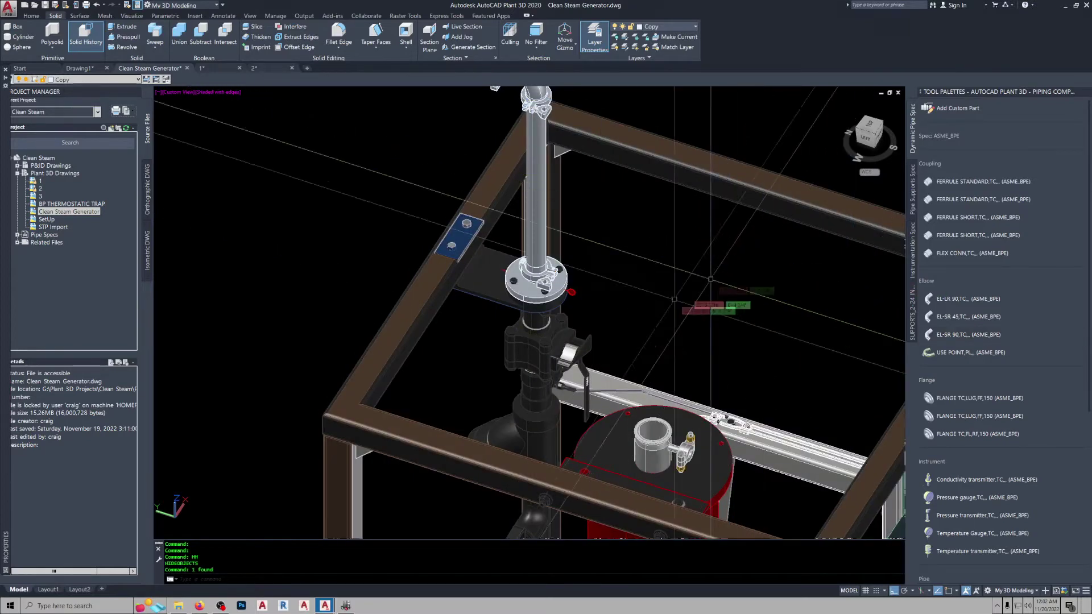
Examine the clamped ferrule and bolted flange joint on the support bracket above the valve
scroll(569, 293, "up", 2)
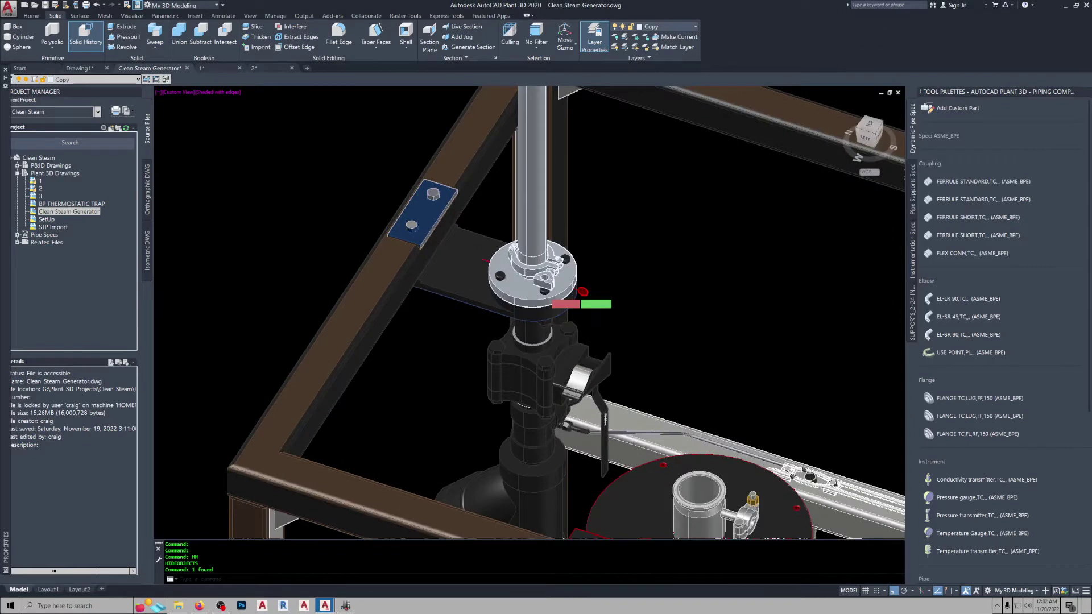
scroll(581, 304, "up", 1)
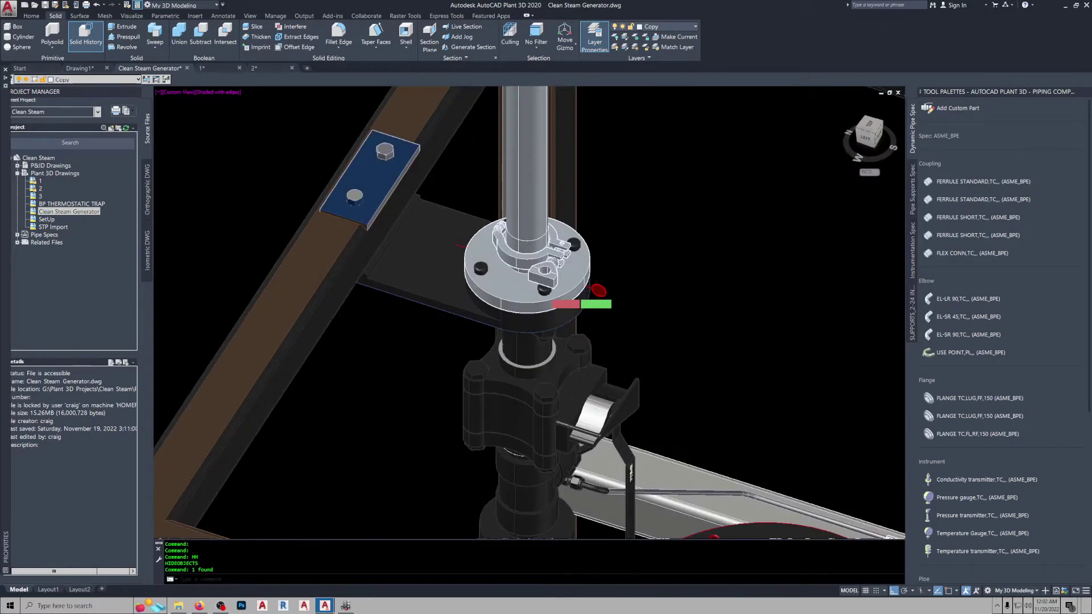
scroll(580, 305, "up", 2)
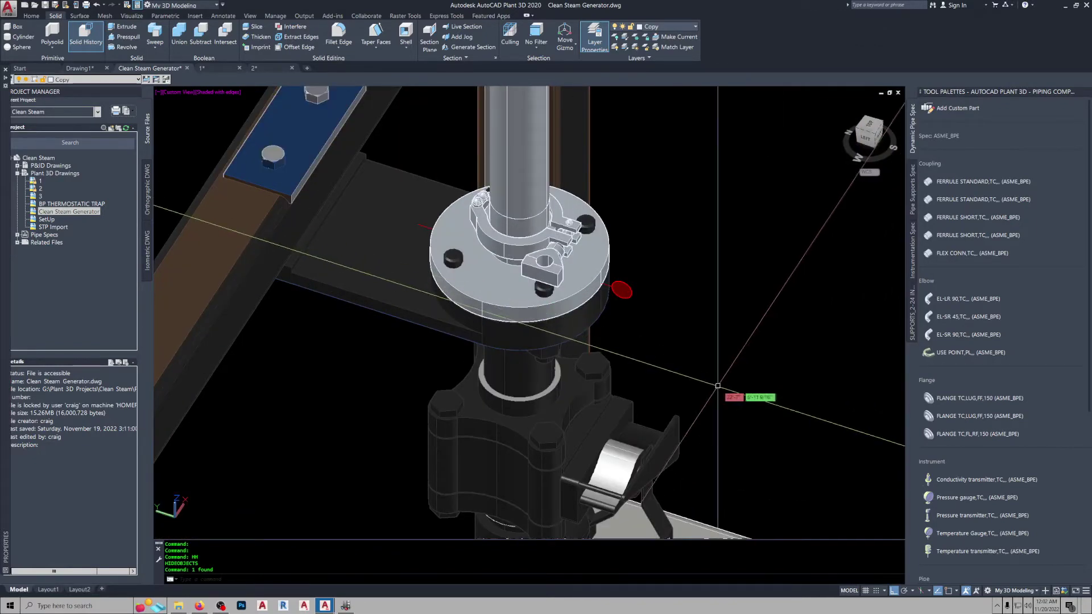
middle_click_drag(678, 383, 711, 322, "shift")
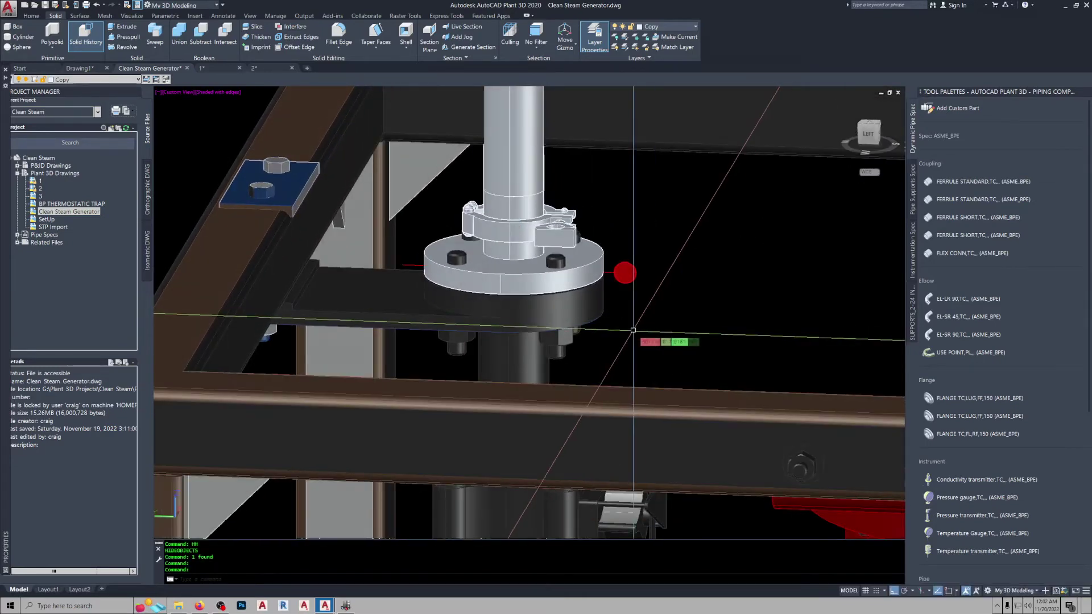
middle_click_drag(569, 311, 573, 302)
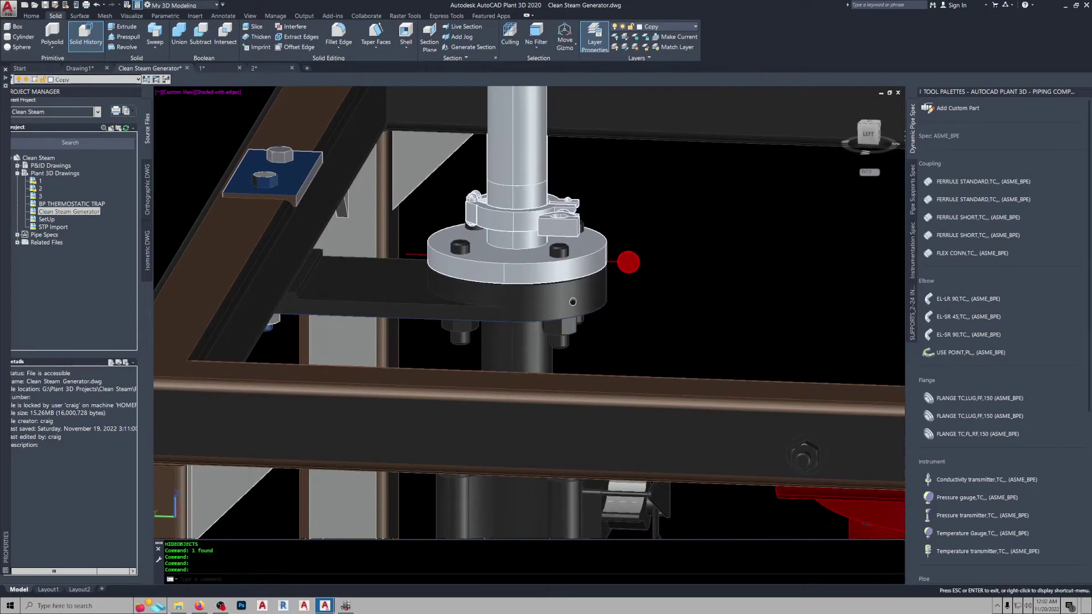
scroll(570, 285, "up", 3)
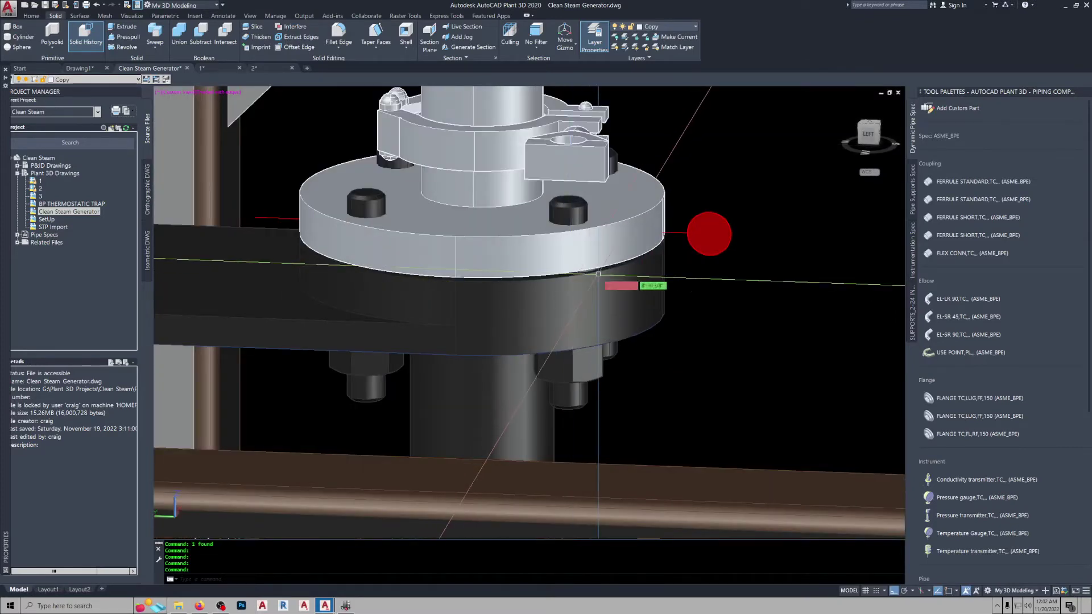
scroll(605, 282, "down", 4)
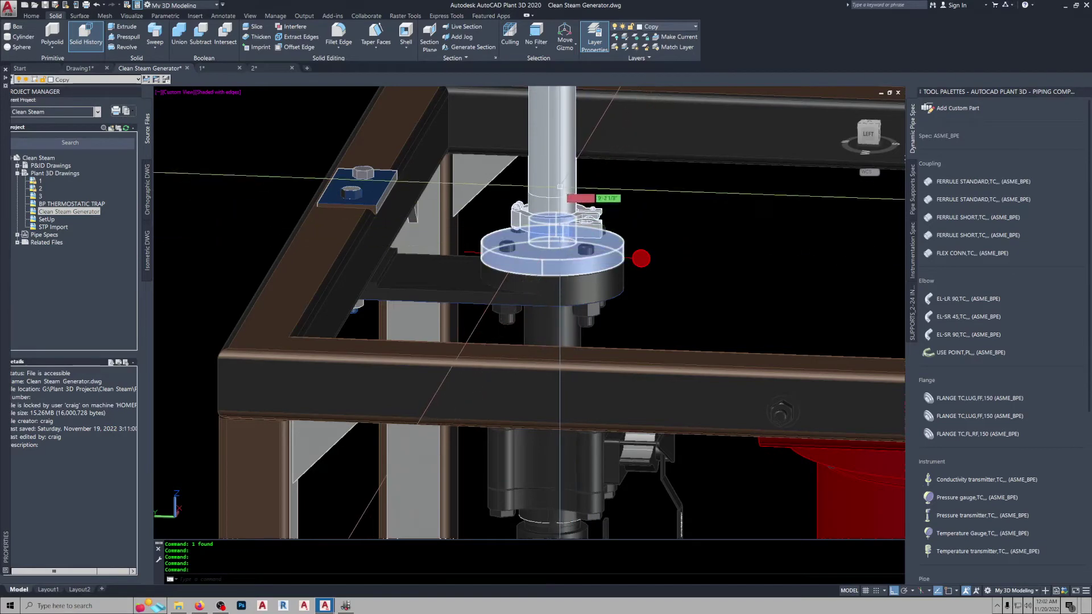
Inspect the properties of the vertical pipe above the flange, including its spec and size, and clear the selection
left_click(547, 139)
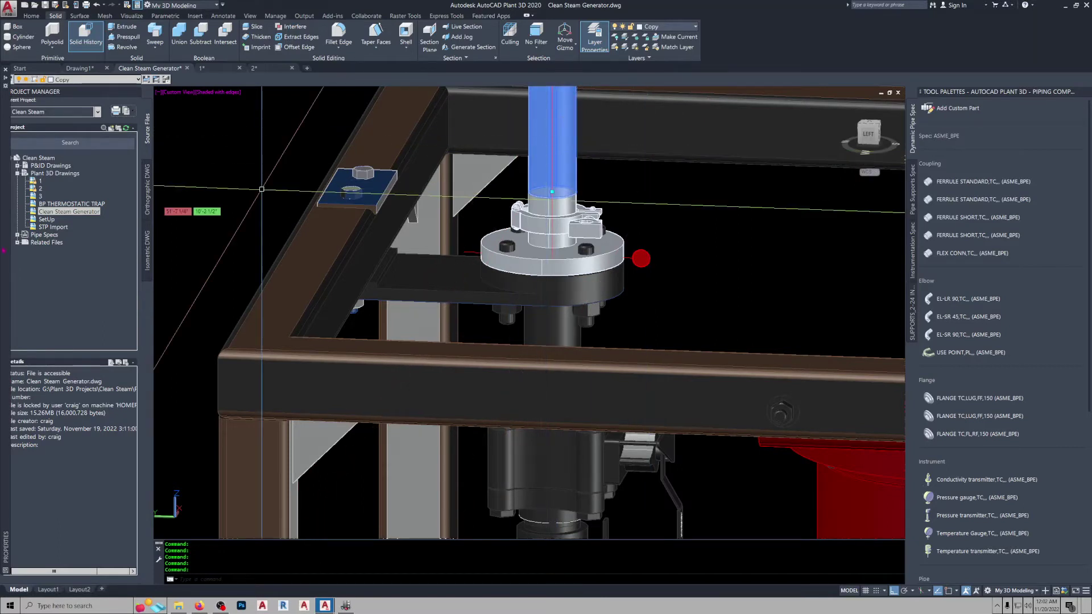
mouse_move(1, 256)
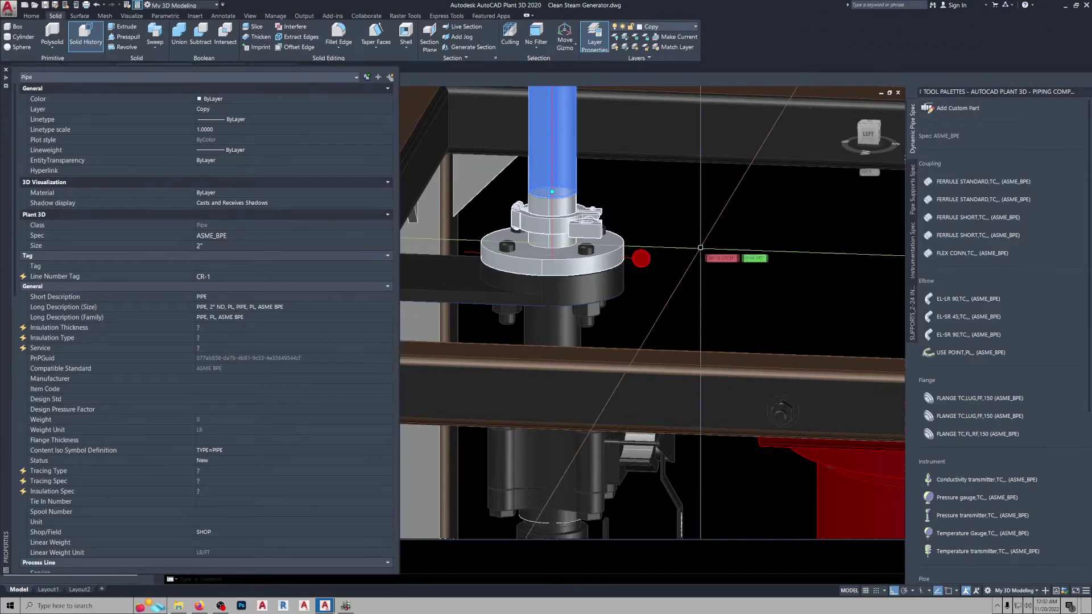
key("Escape")
key("Escape")
Examine the separate enclosure copy beside the skid, checking its top openings and the small solid inside one of them
scroll(678, 231, "down", 4)
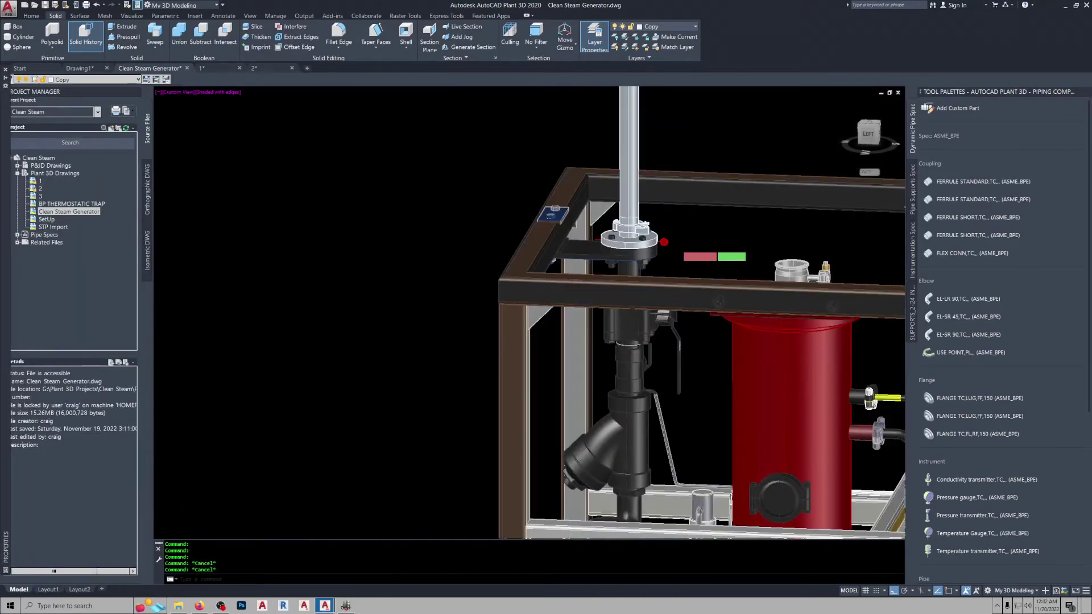
scroll(682, 225, "down", 2)
scroll(686, 233, "down", 2)
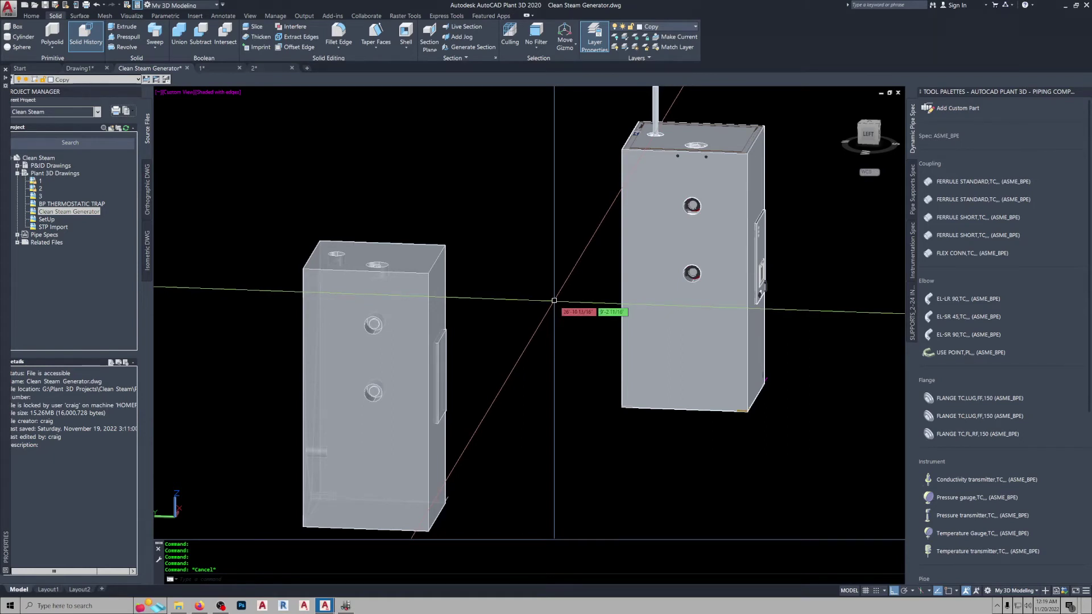
middle_click_drag(554, 300, 554, 309)
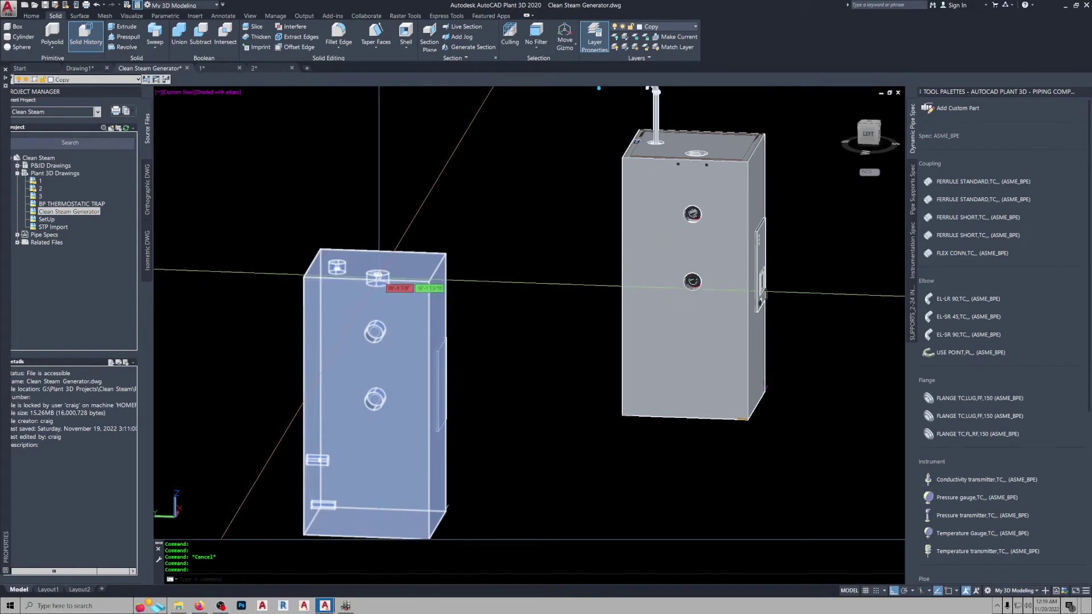
scroll(382, 279, "up", 2)
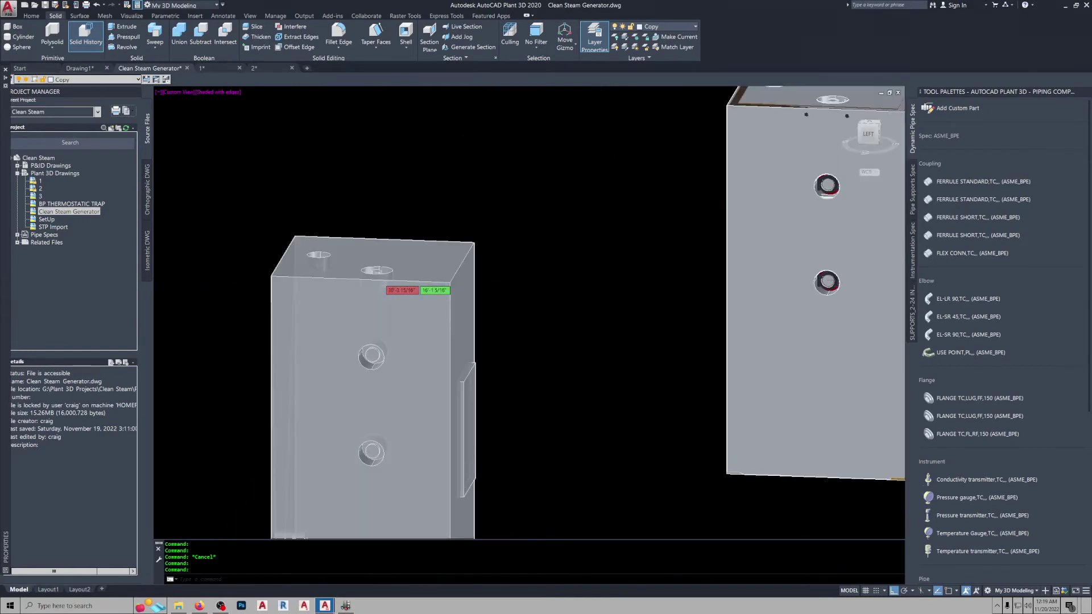
scroll(378, 277, "up", 3)
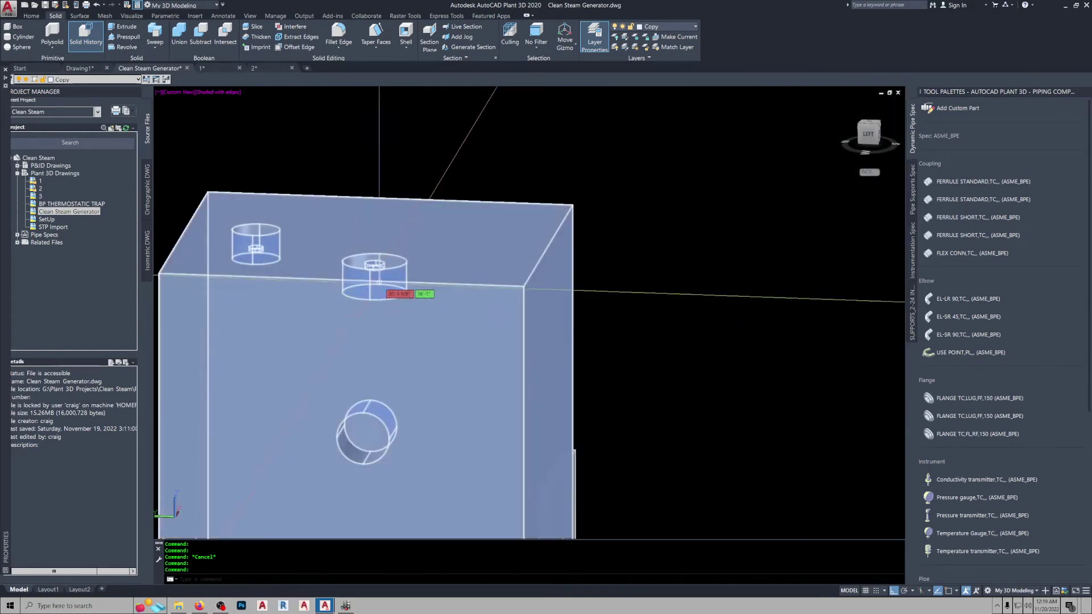
middle_click_drag(386, 288, 398, 305, "shift")
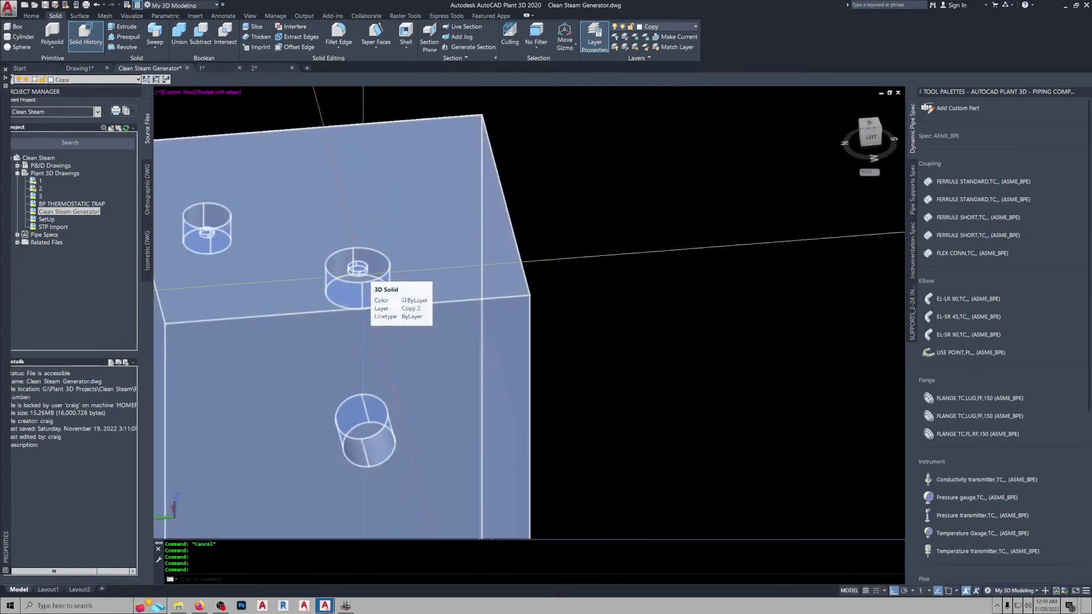
left_click(364, 275)
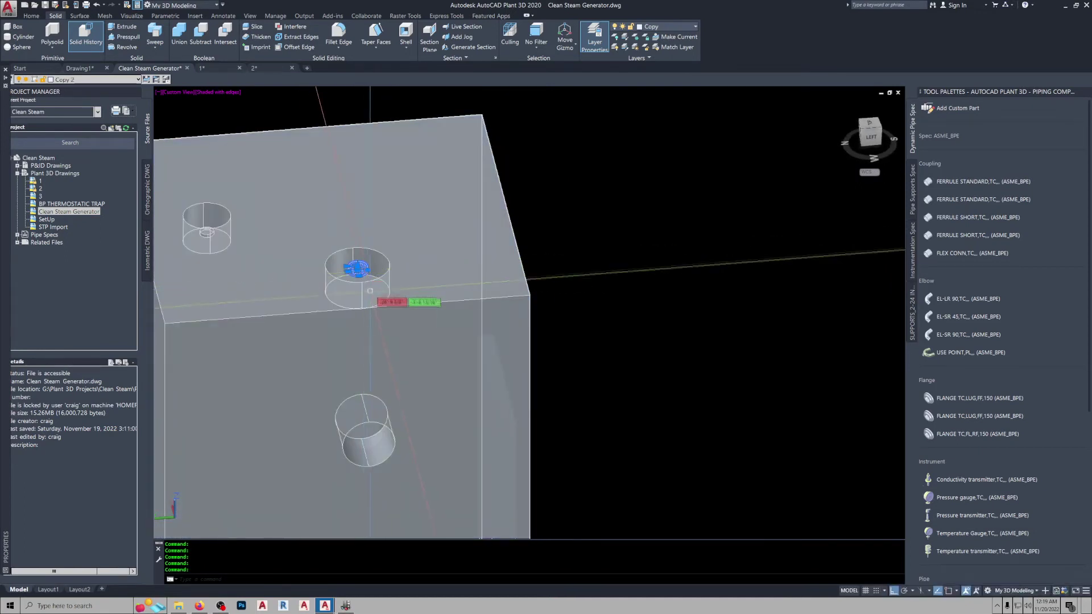
key("Escape")
scroll(444, 284, "down", 5)
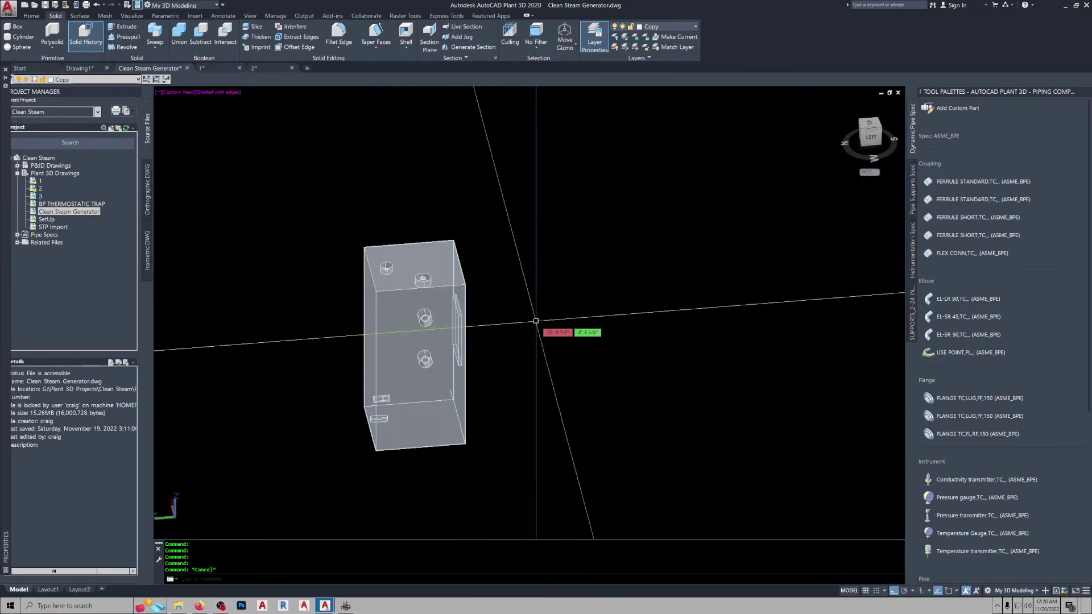
Compare the locations of the enclosure copy and the enclosed skid across the whole model
scroll(532, 323, "down", 2)
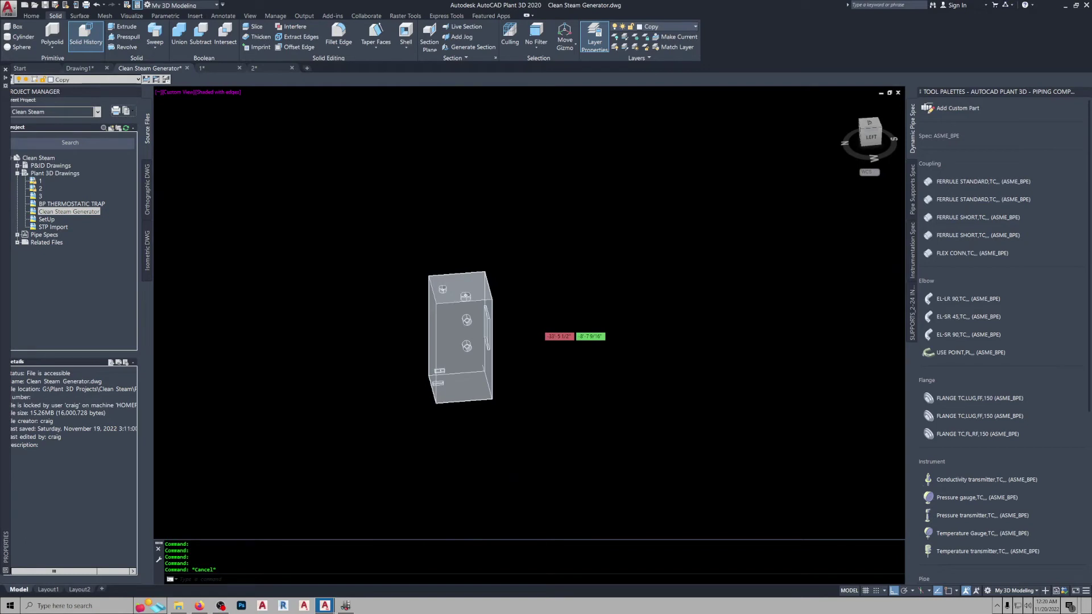
scroll(538, 325, "down", 2)
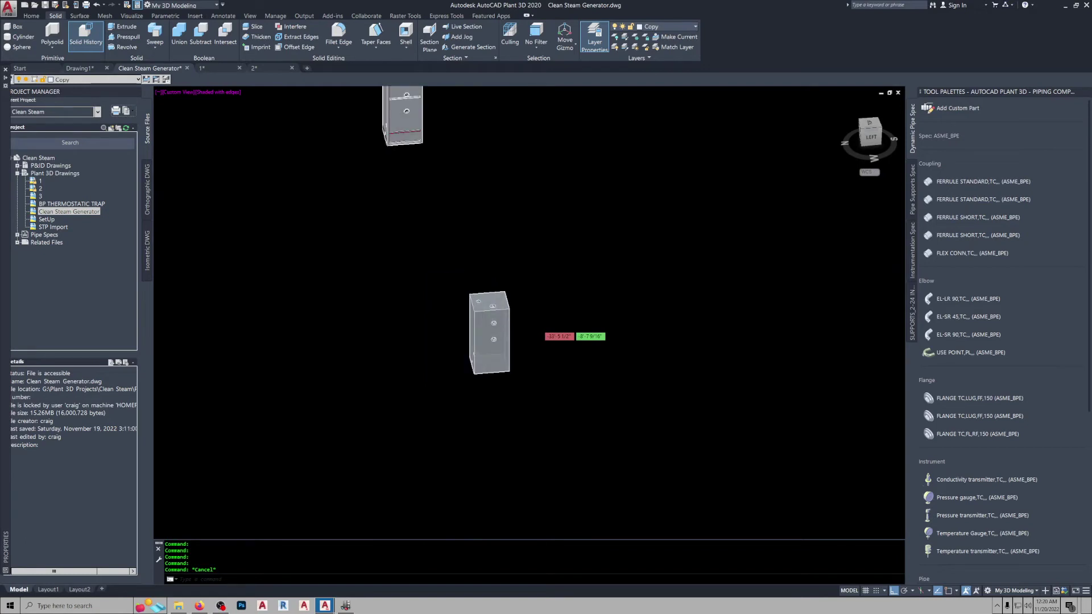
scroll(537, 325, "down", 2)
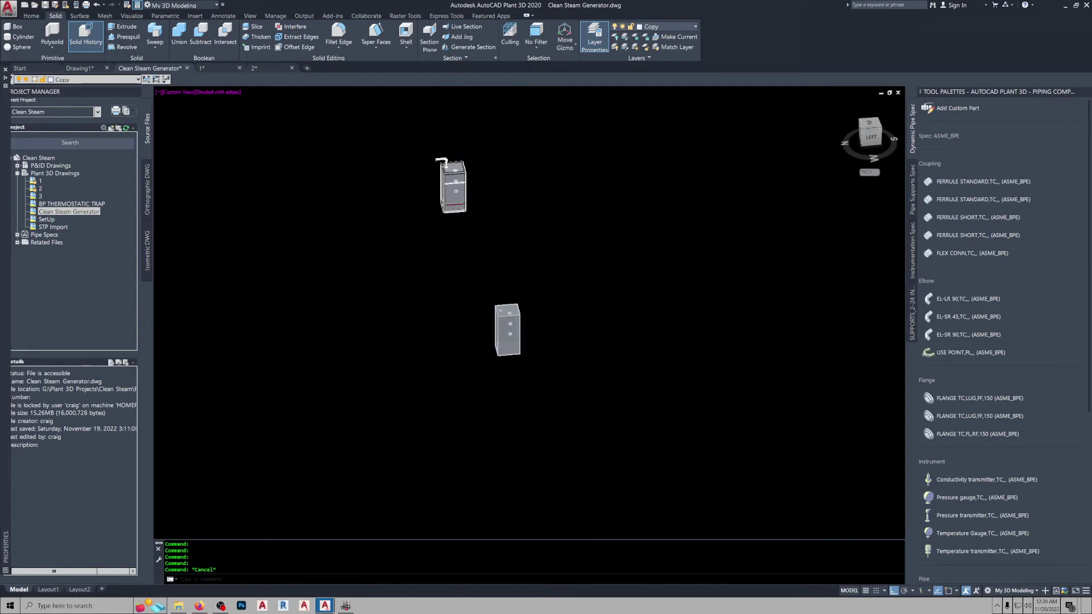
scroll(538, 325, "down", 2)
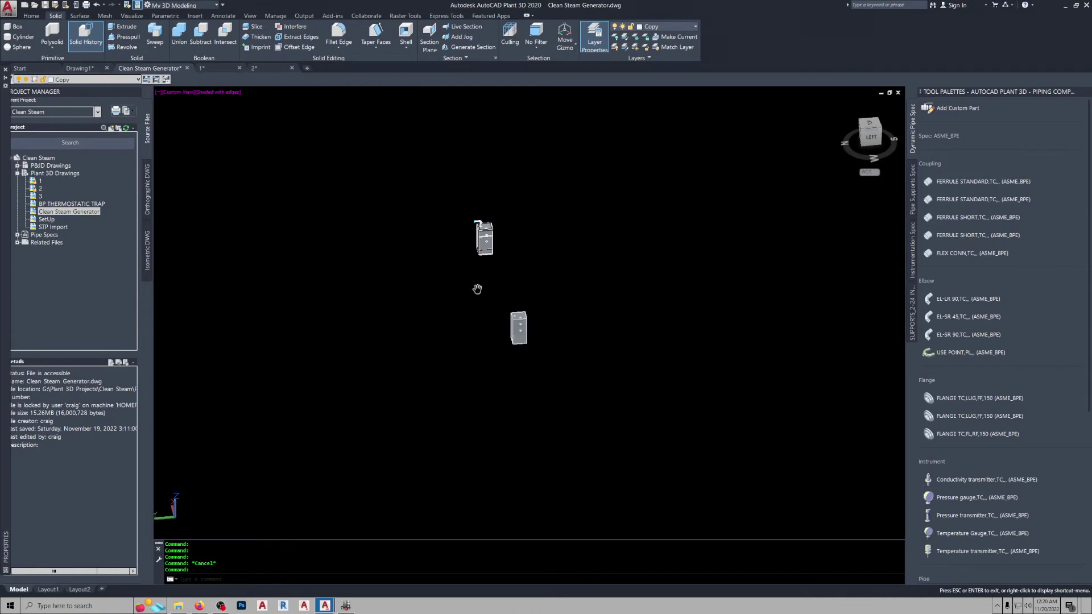
scroll(481, 293, "up", 5)
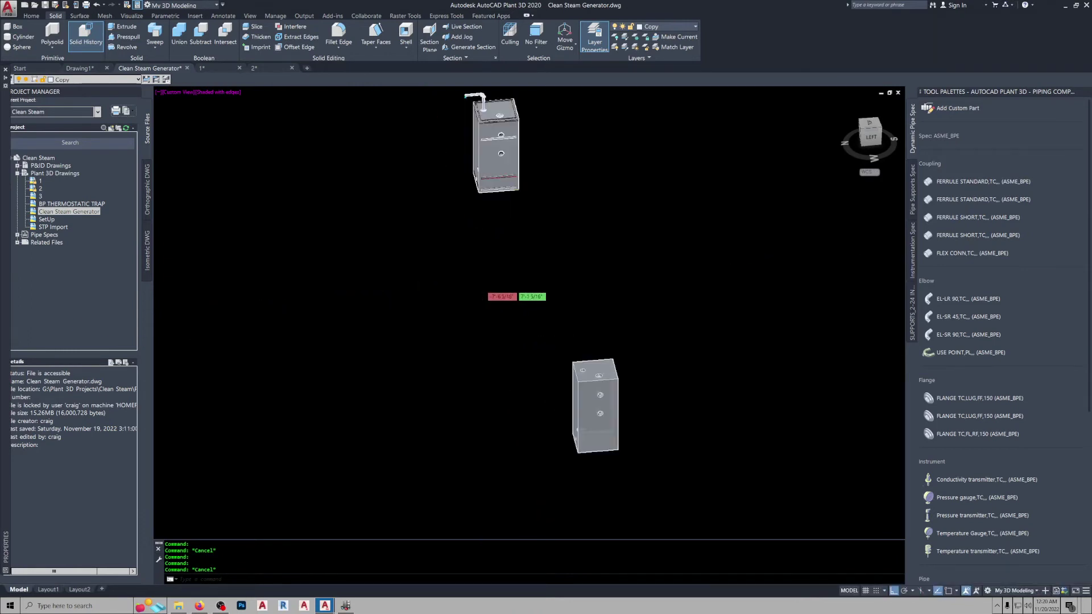
scroll(481, 286, "up", 4)
middle_click_drag(365, 273, 358, 271, "shift")
middle_click_drag(564, 319, 466, 290, "shift")
Zoom to the drawing extents and examine the enclosed skid's top, side openings and control panel
type("z")
key("Return")
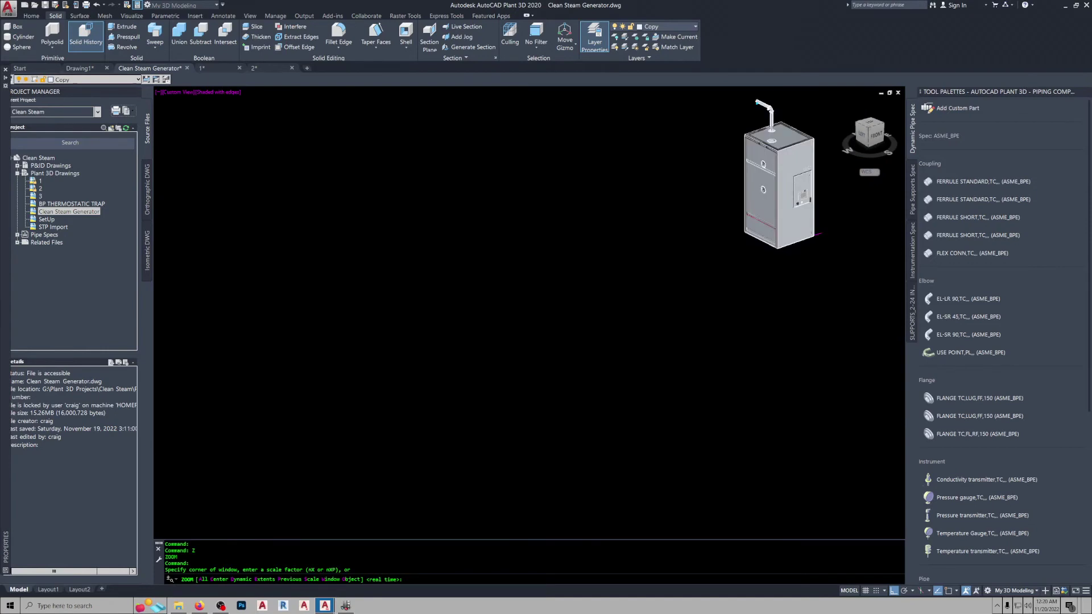
type("e")
key("Return")
middle_click_drag(785, 282, 715, 306)
scroll(685, 272, "up", 3)
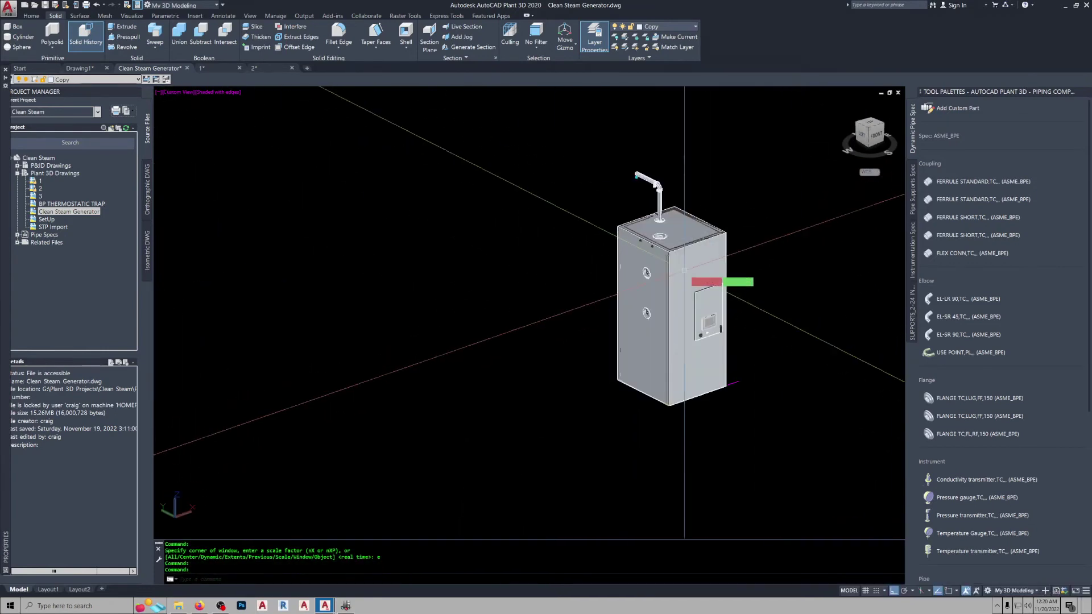
scroll(685, 270, "up", 5)
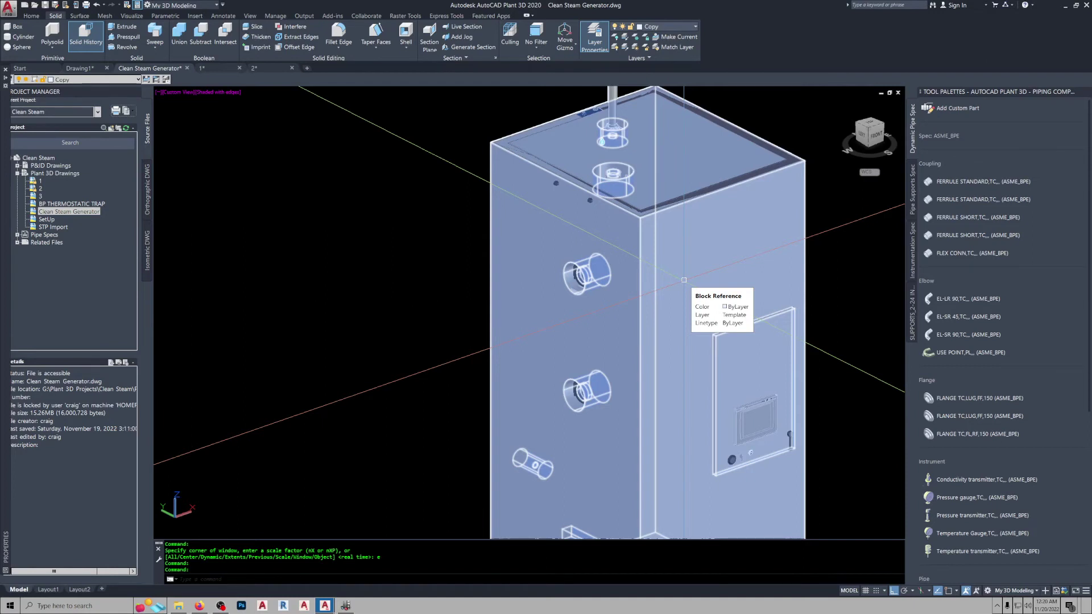
Look up the command aliases HH for HIDEOBJECTS, HR for UNISOLATEOBJECTS and HI for ISOLATEOBJECTS without running them
type("HH")
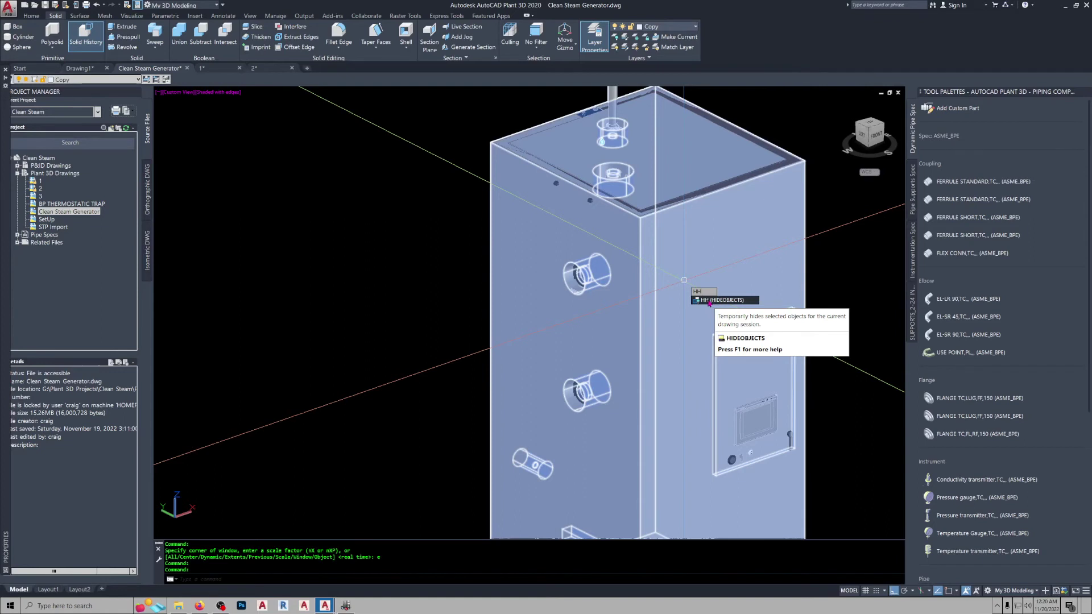
key("Escape")
key("Escape")
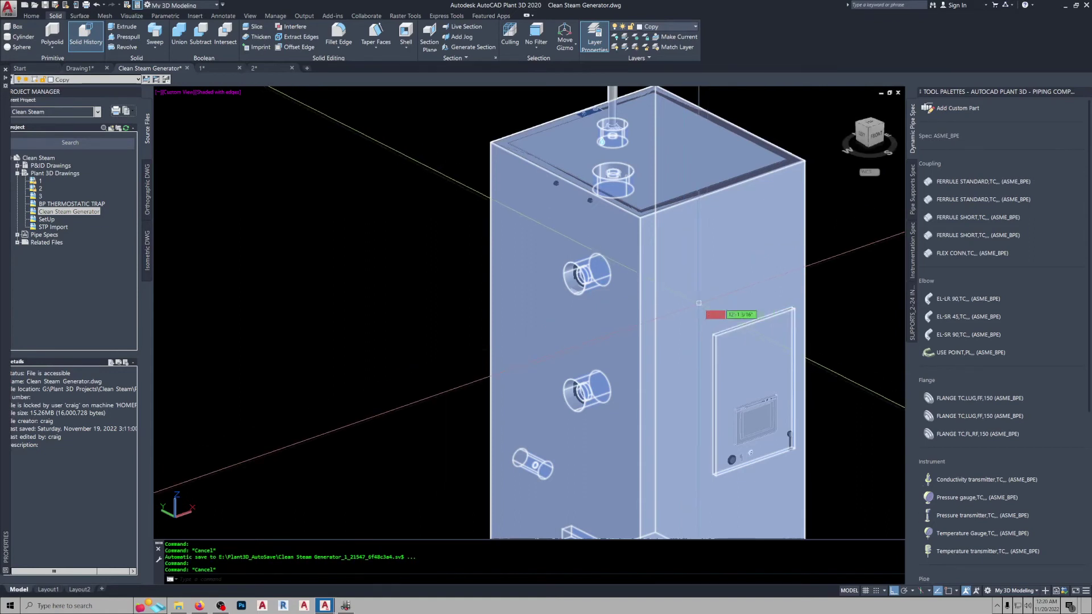
type("hi")
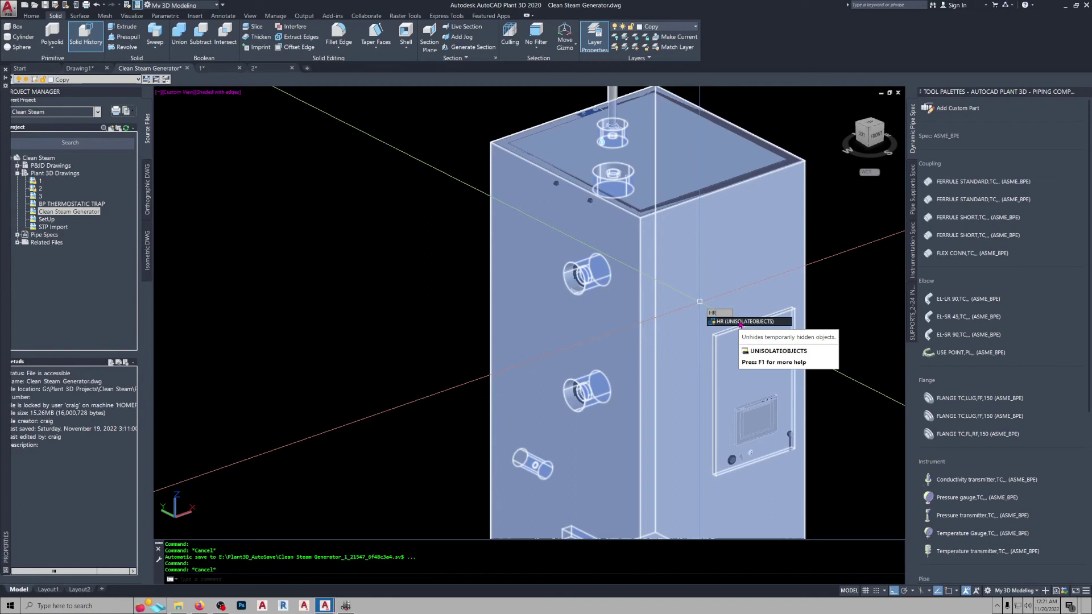
key("Escape")
type("H")
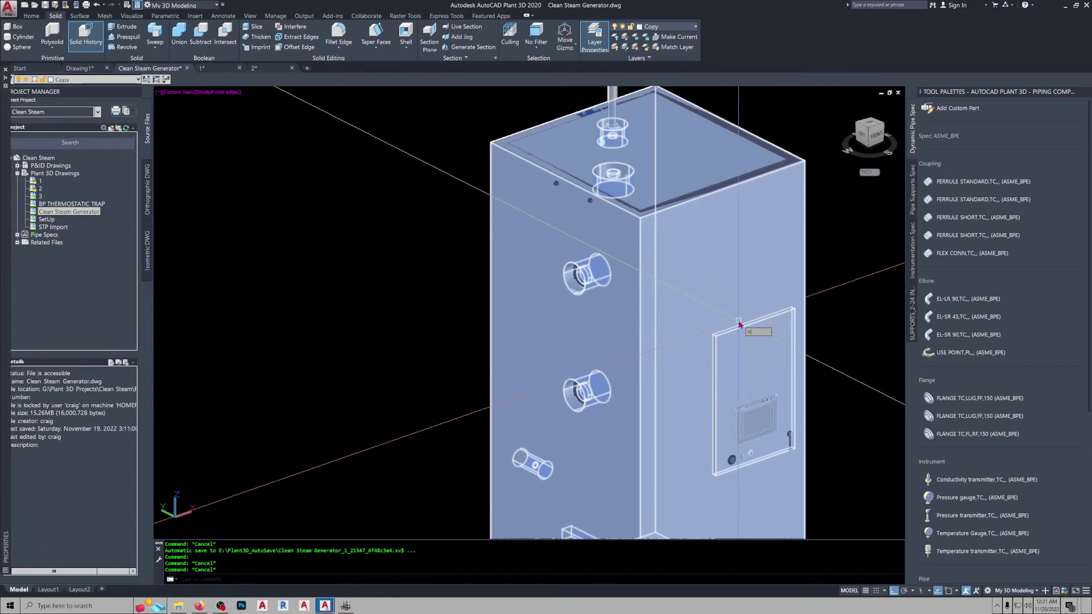
type("I")
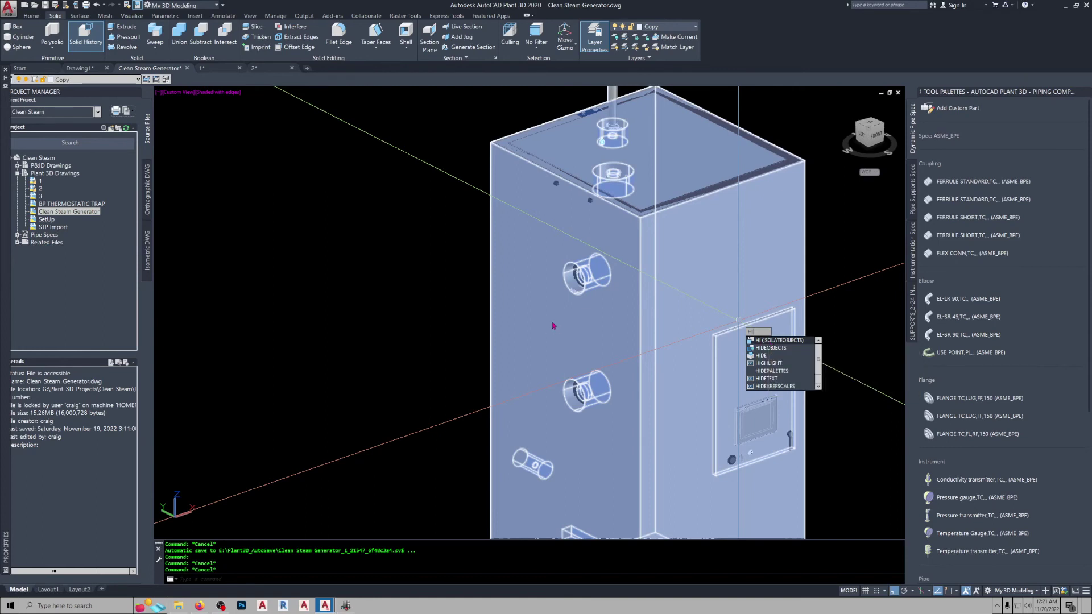
key("Escape")
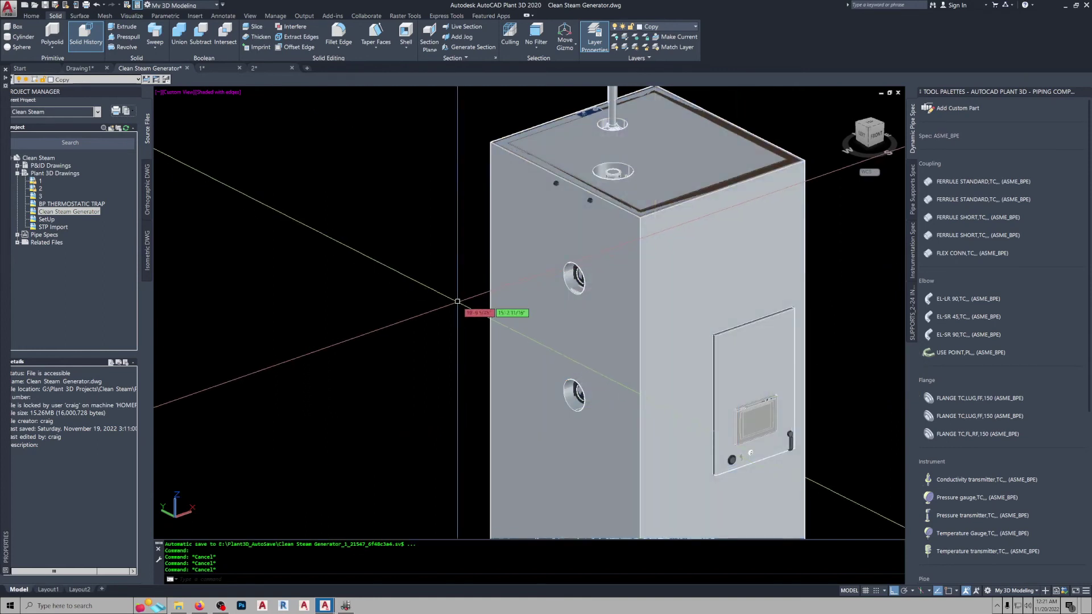
Examine the whole enclosed skid and the vertical pipe where it passes through the enclosure's top opening
scroll(457, 302, "down", 4)
middle_click_drag(436, 317, 527, 304)
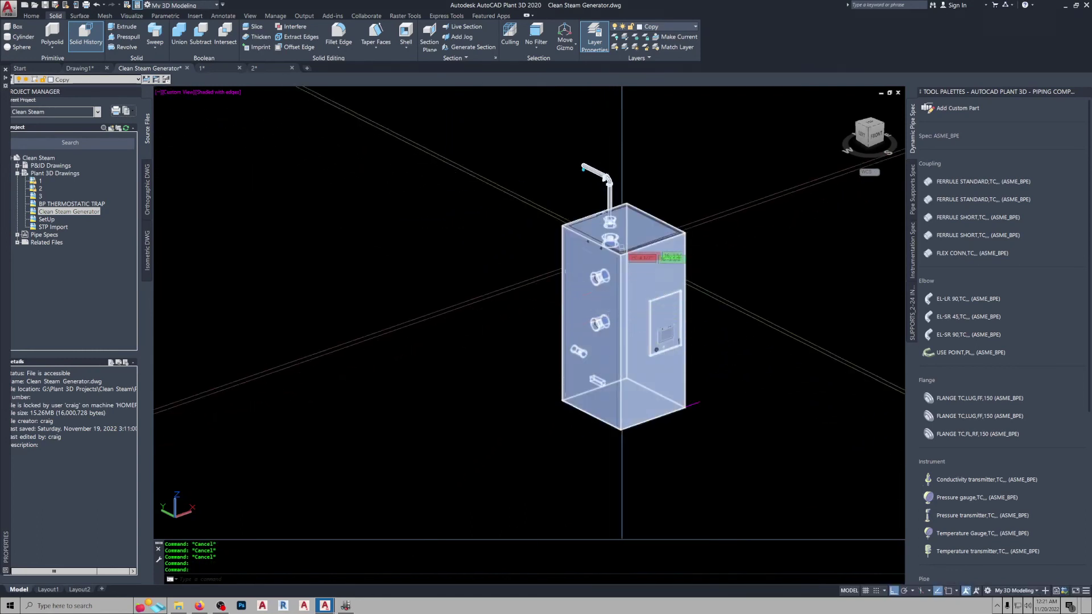
scroll(605, 211, "up", 3)
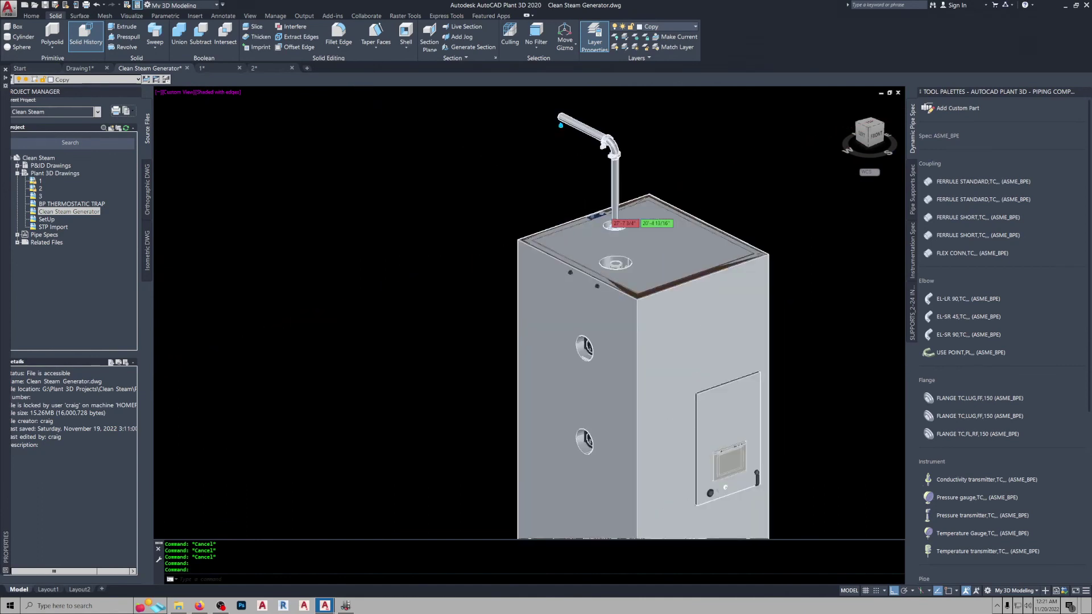
scroll(609, 224, "up", 2)
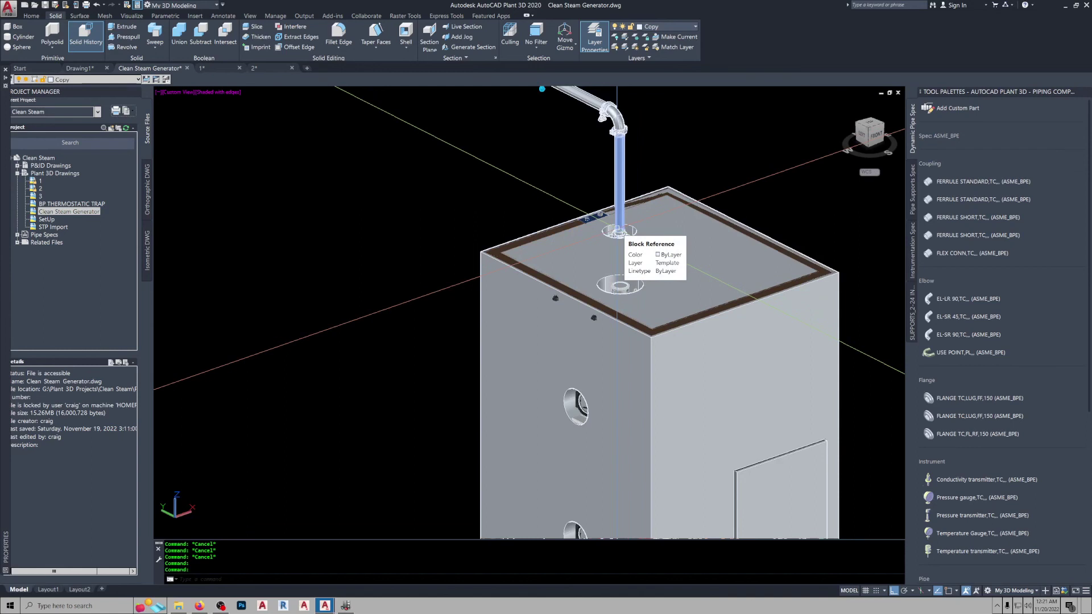
scroll(618, 227, "down", 4)
scroll(637, 307, "up", 3)
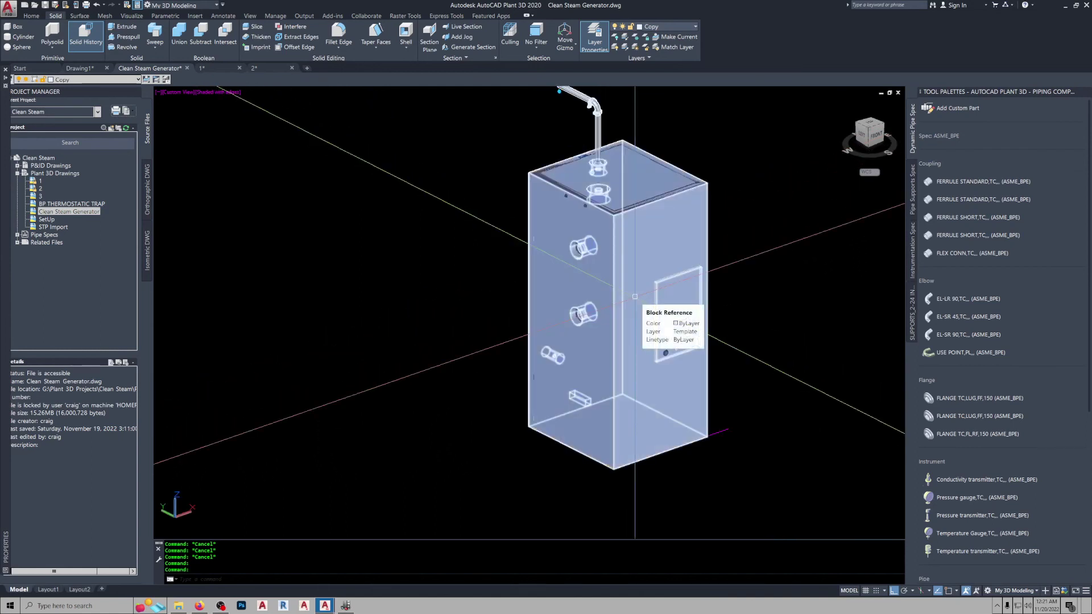